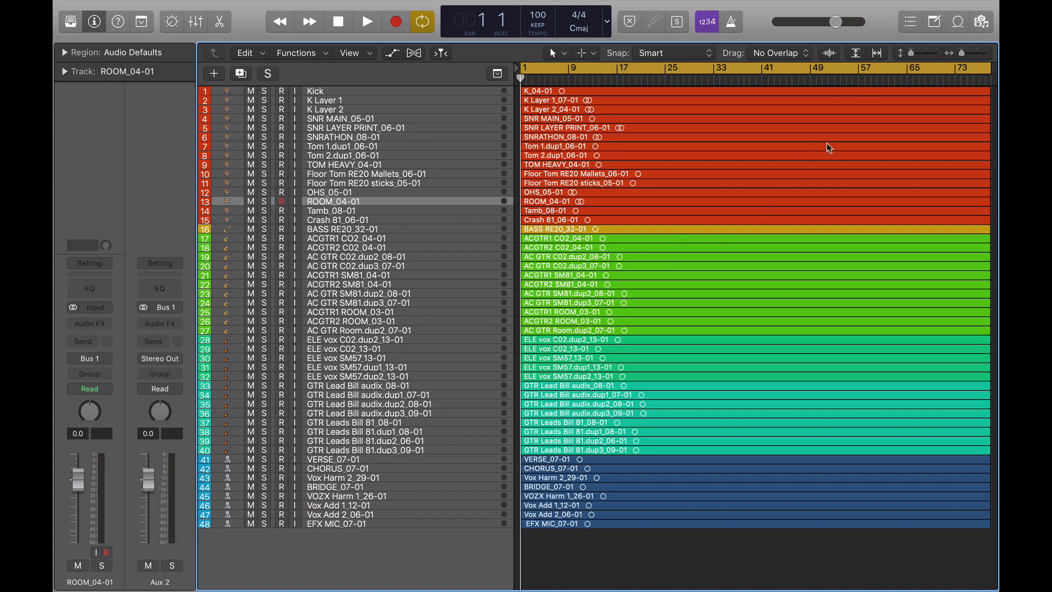
Enlarge the track heights and scroll through the drum tracks to review them
drag(911, 53, 925, 54)
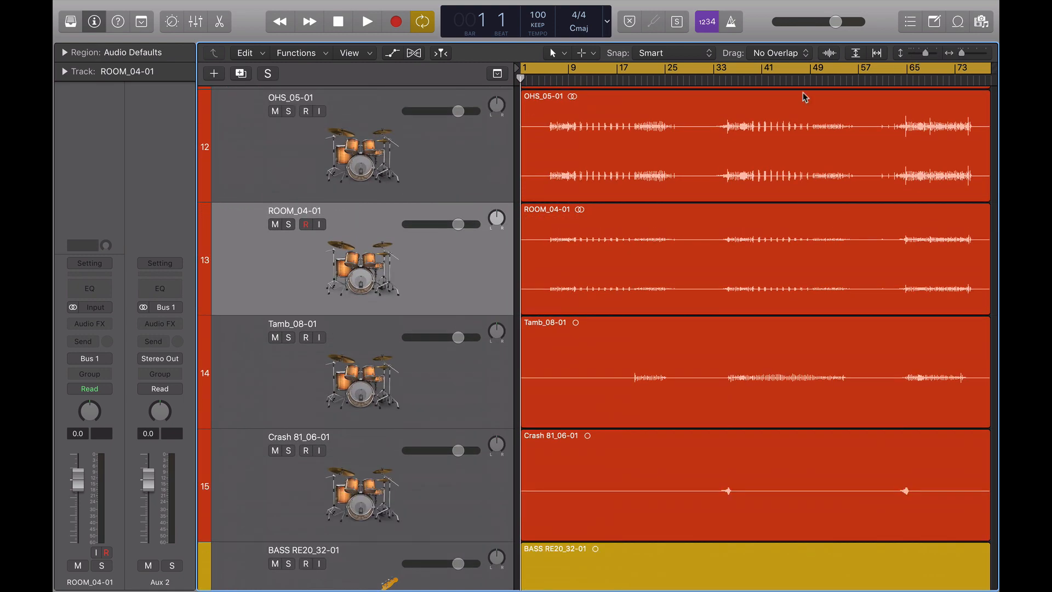
scroll(748, 103, up, 15)
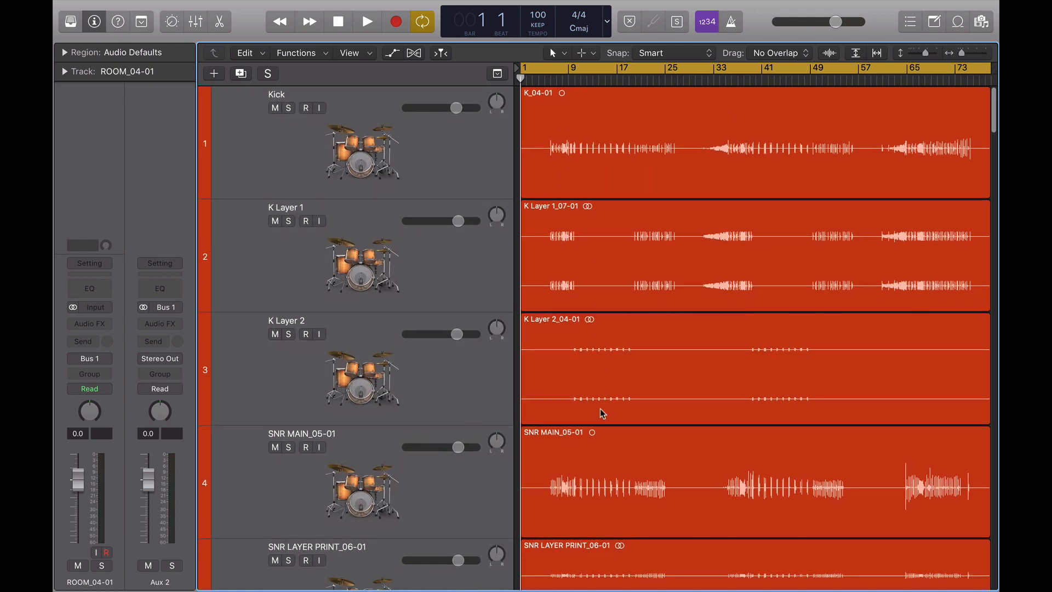
scroll(603, 414, down, 3)
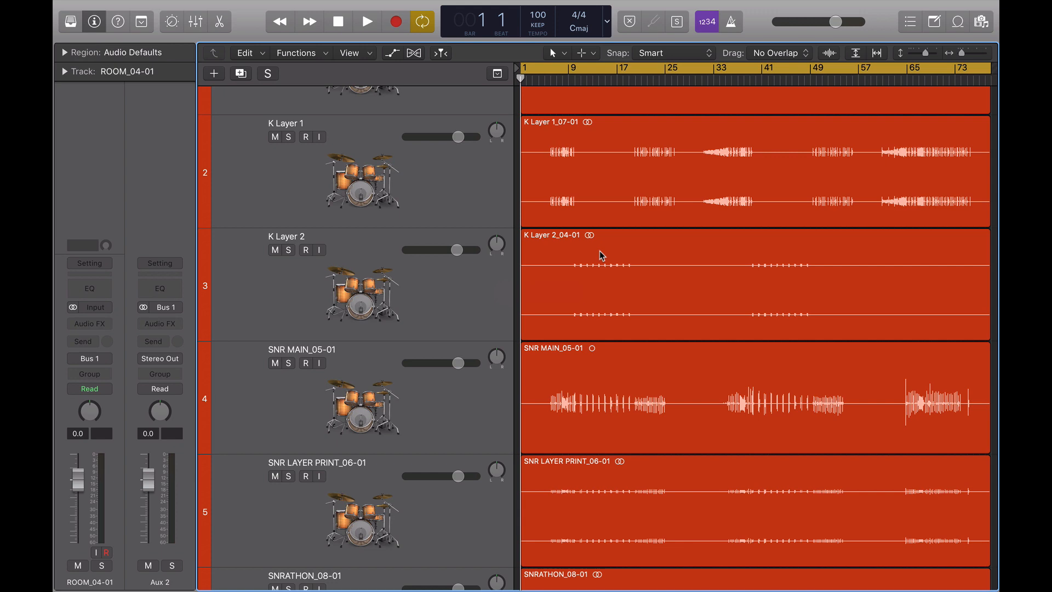
scroll(594, 270, up, 3)
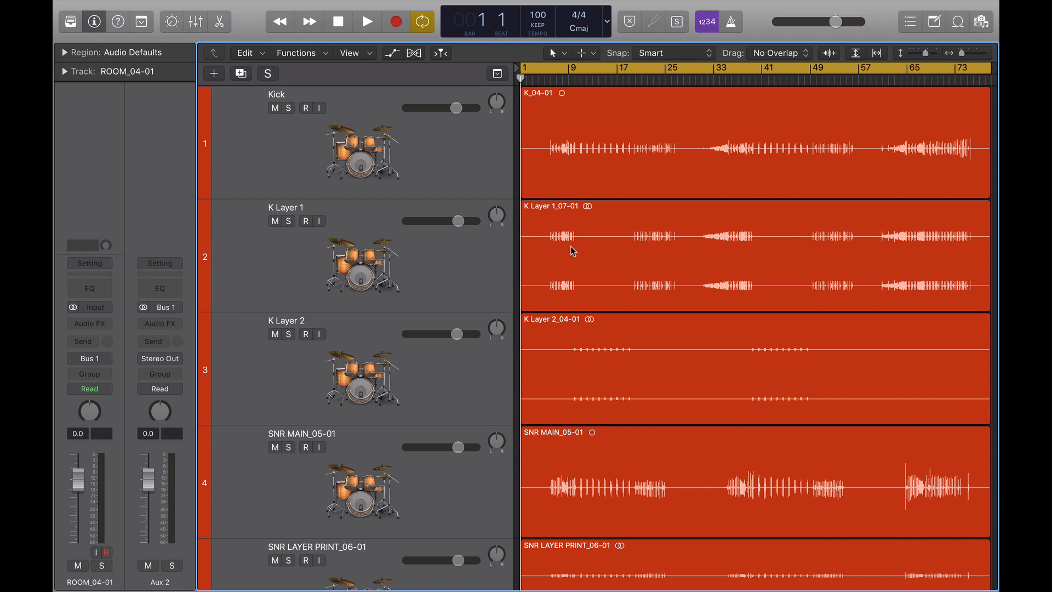
scroll(572, 251, down, 5)
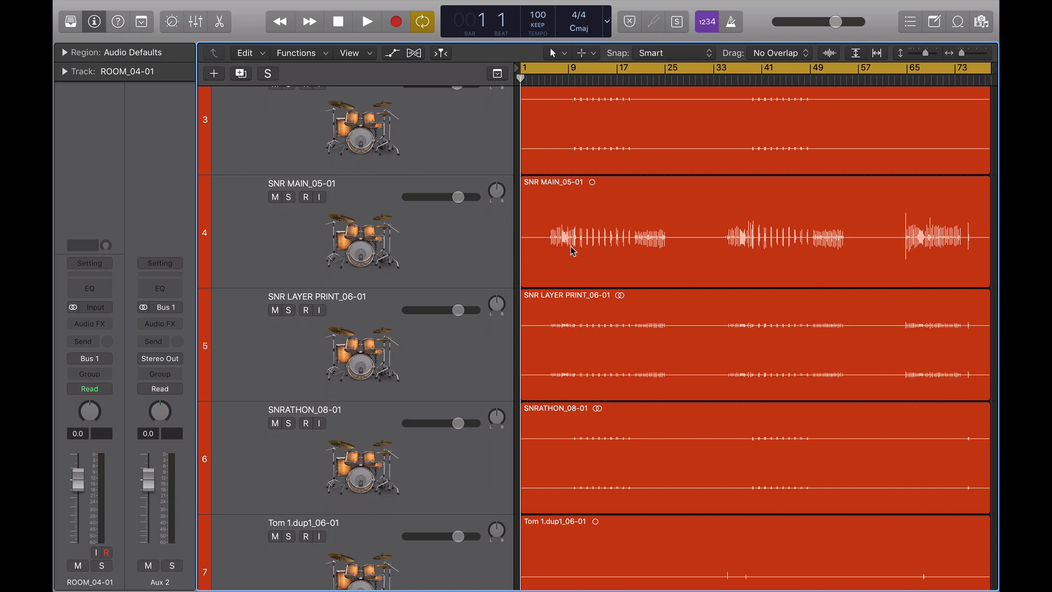
scroll(572, 251, down, 8)
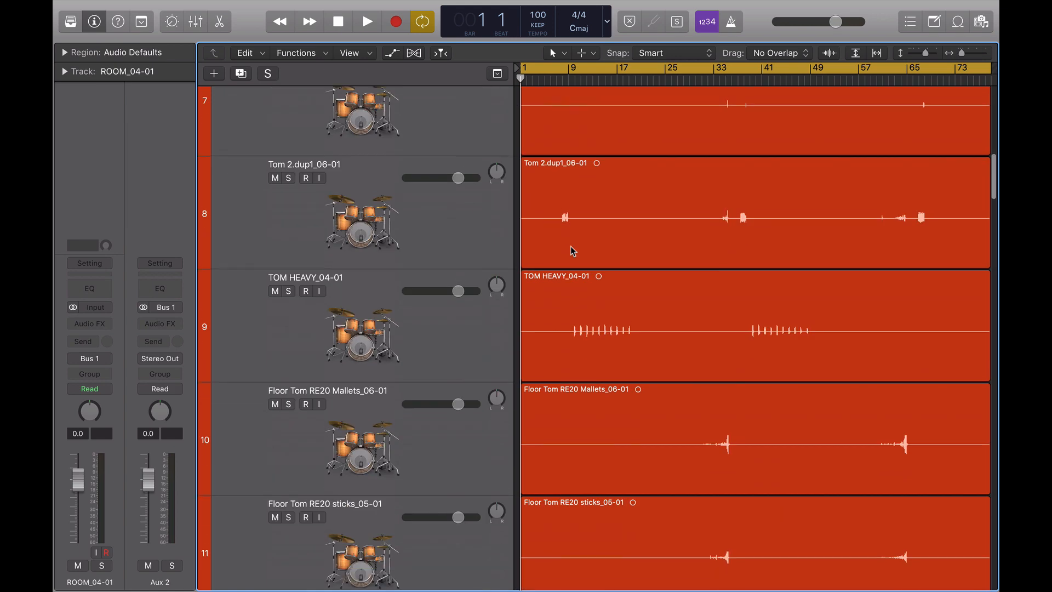
scroll(572, 251, down, 3)
scroll(571, 252, down, 6)
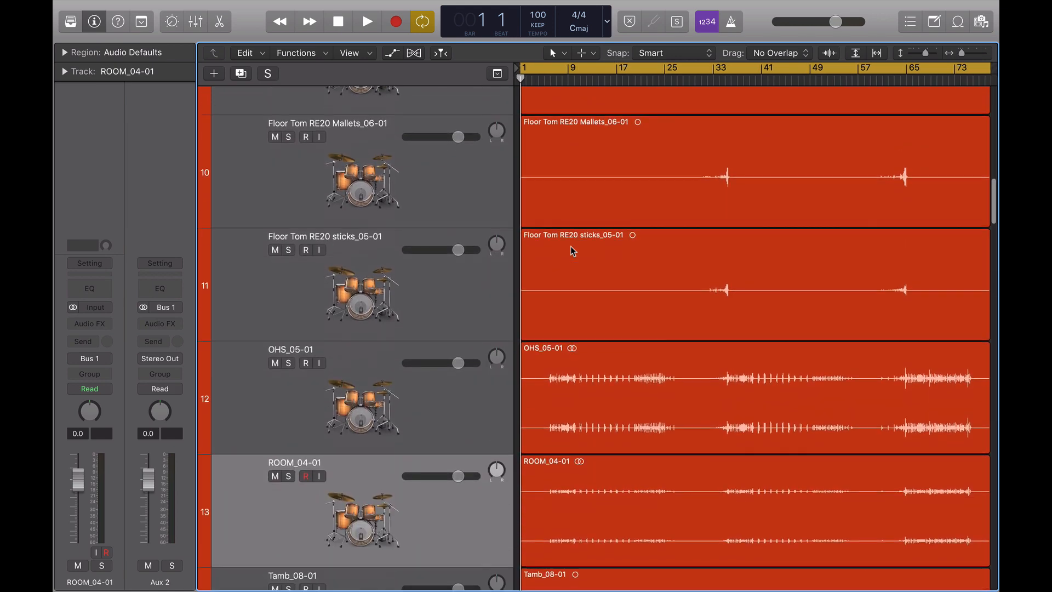
Insert a MultiMeter plug-in on the ROOM_04-01 track's audio effect slot
click(428, 352)
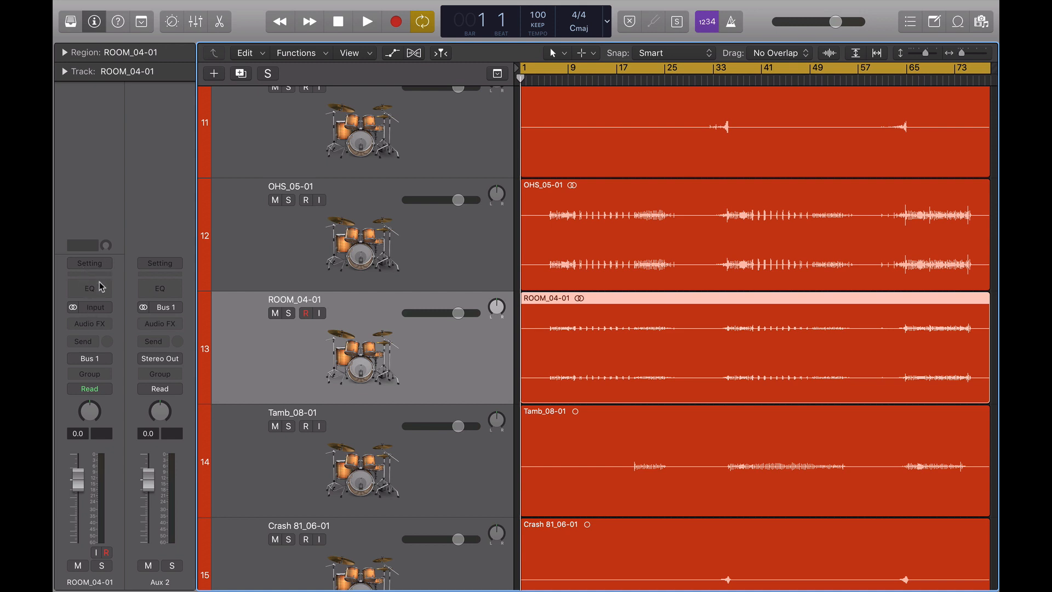
click(102, 328)
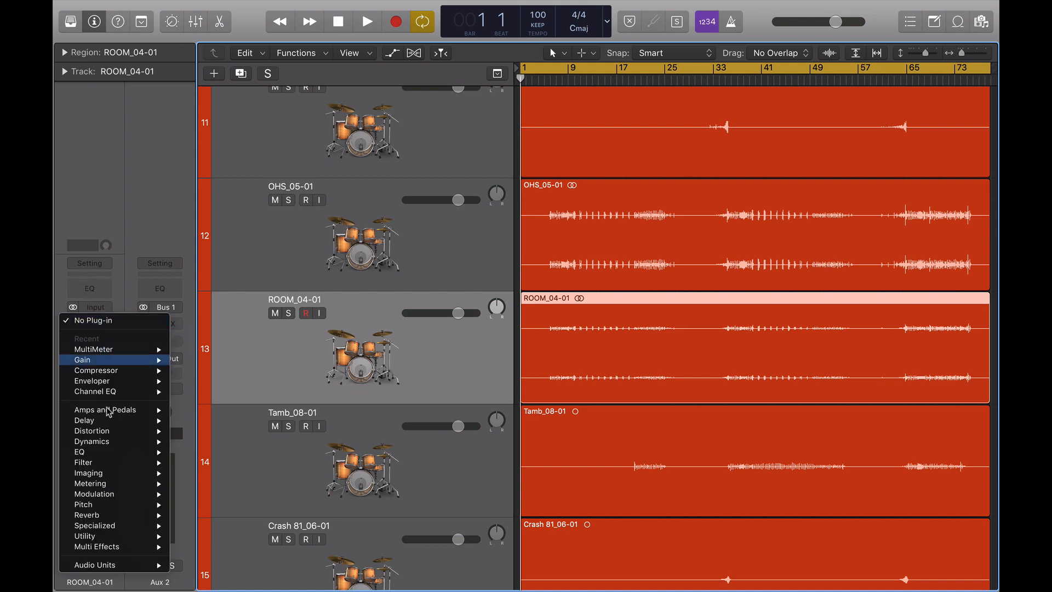
mouse_move(121, 495)
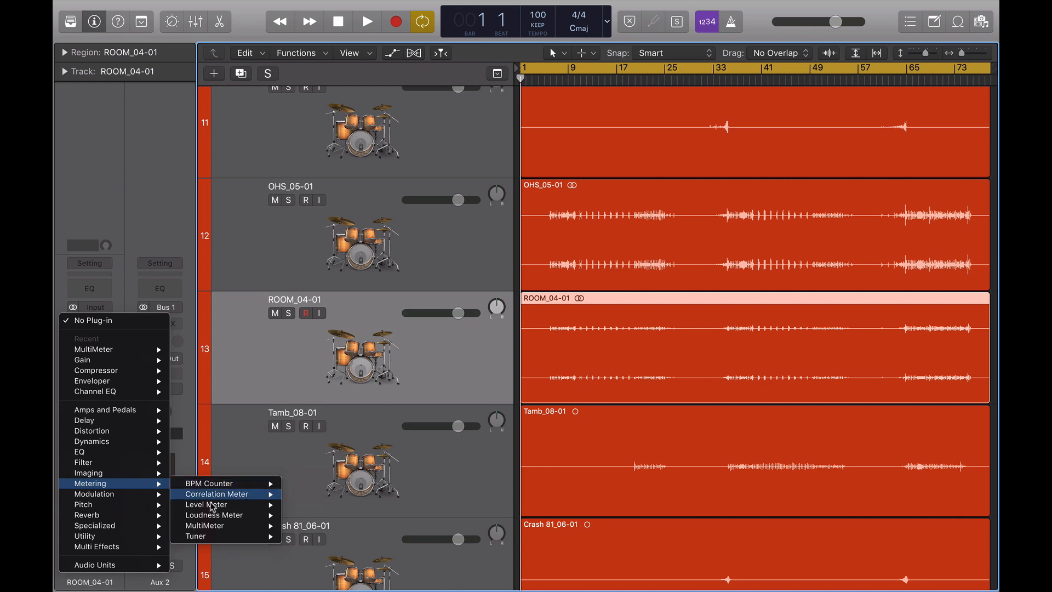
click(208, 527)
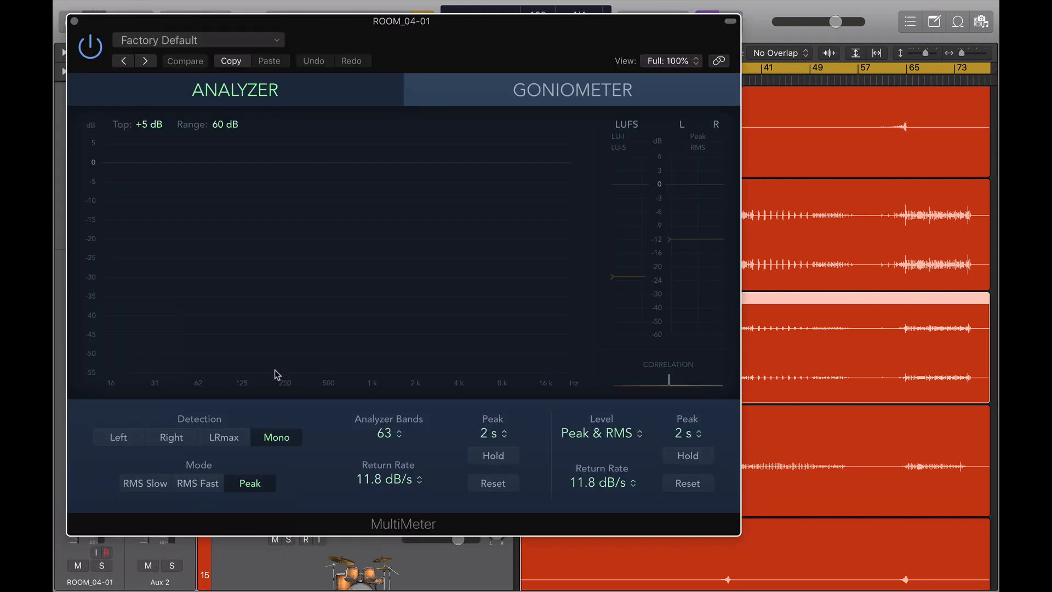
Solo the ROOM_04-01 track and start playback from about bar 5 with the MultiMeter window open
drag(442, 110, 280, 254)
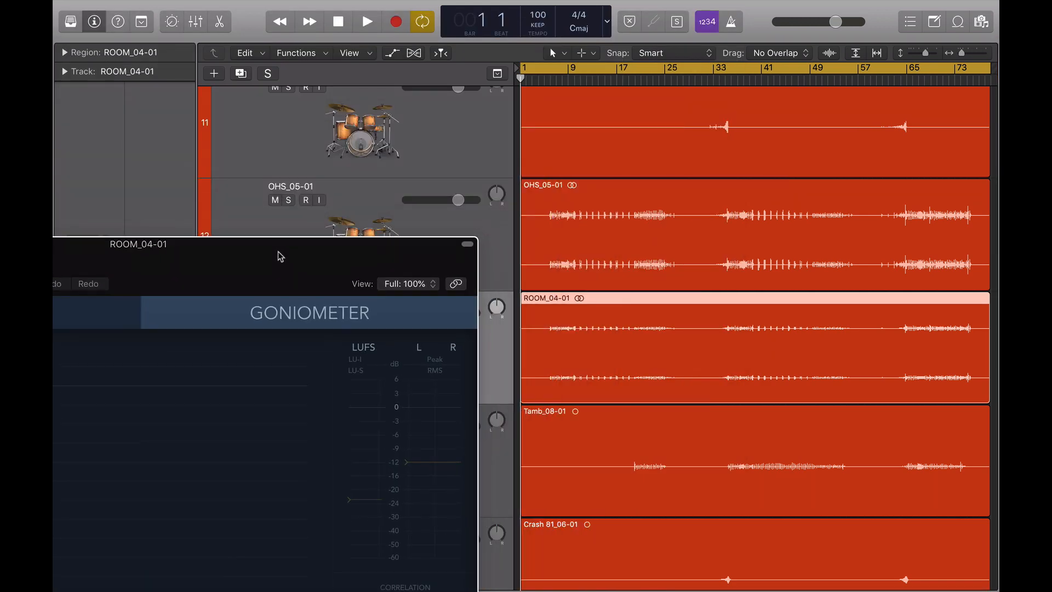
click(546, 79)
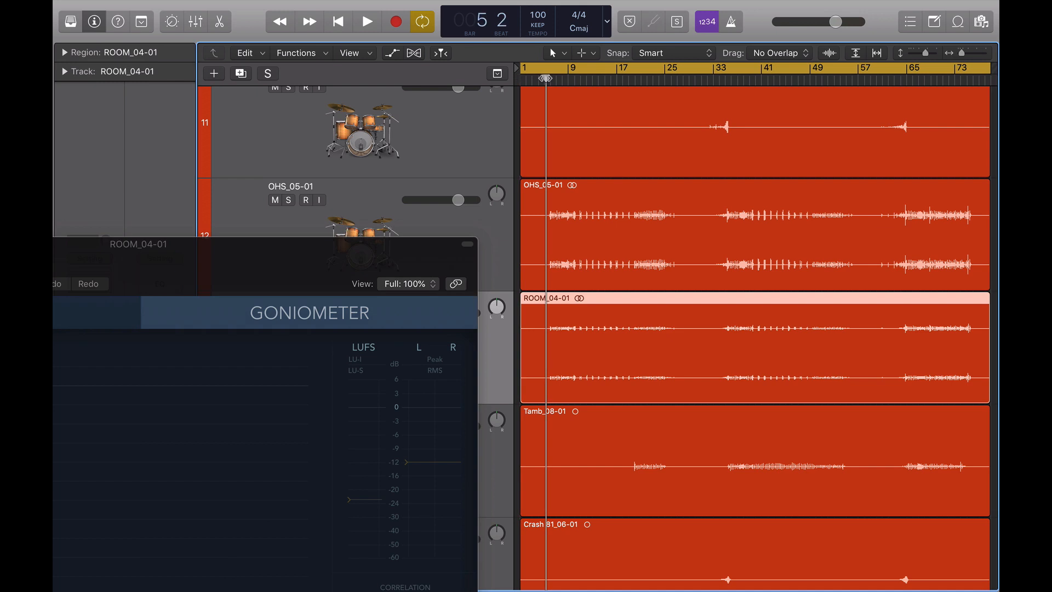
click(329, 214)
drag(430, 245, 801, 73)
click(289, 314)
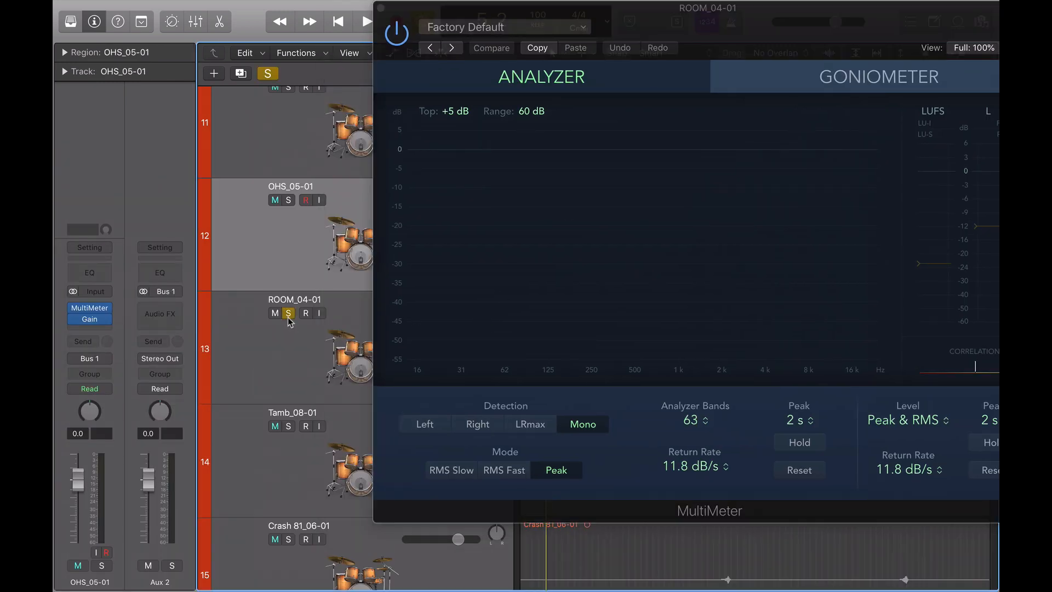
click(267, 354)
key(space)
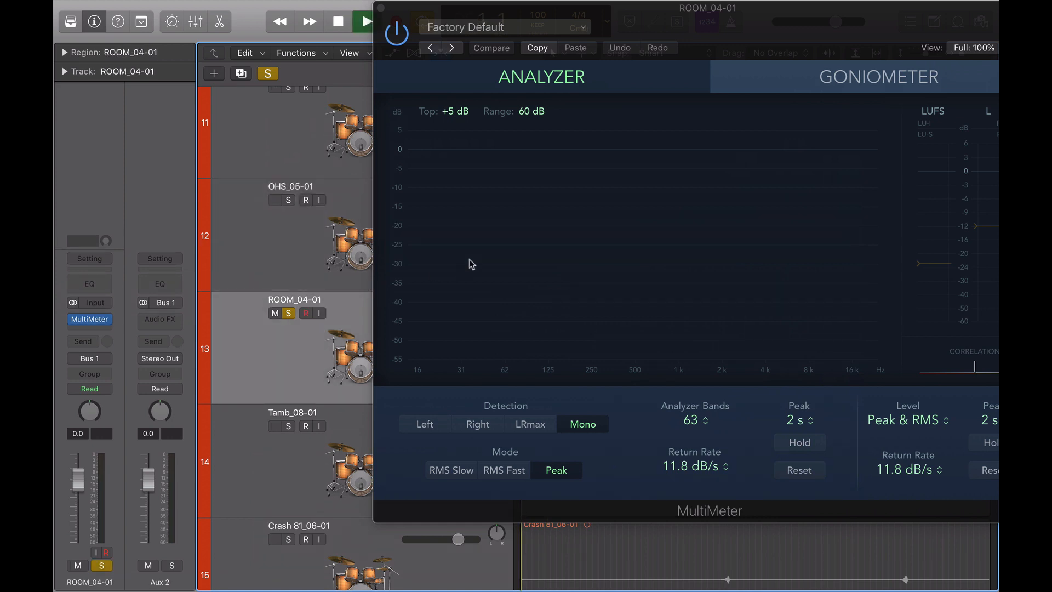
drag(621, 20, 97, 327)
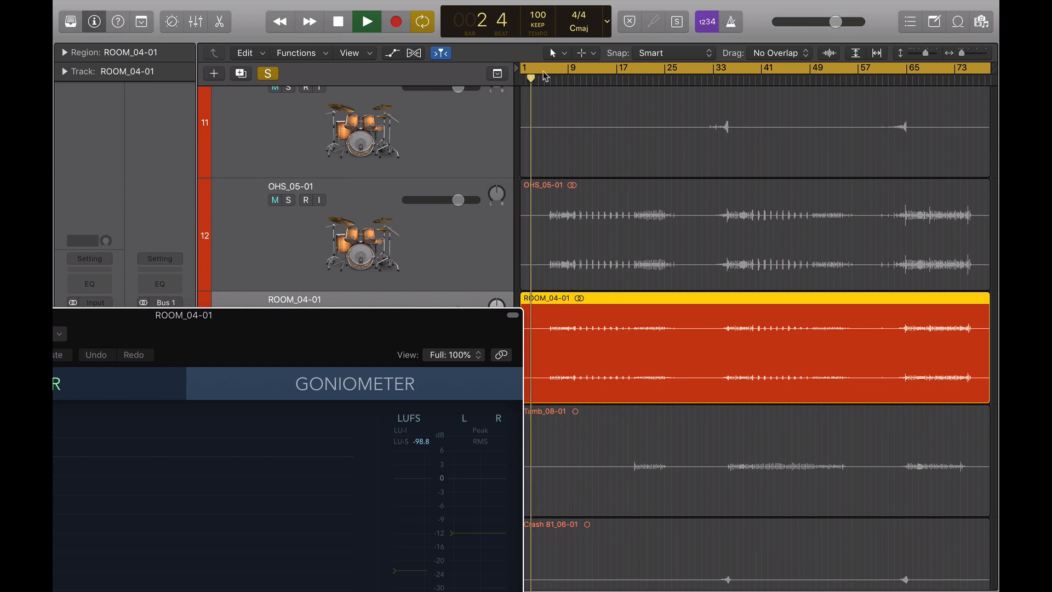
Move the playhead to about bar 7 and switch the MultiMeter to its Goniometer view during playback
click(550, 69)
click(556, 80)
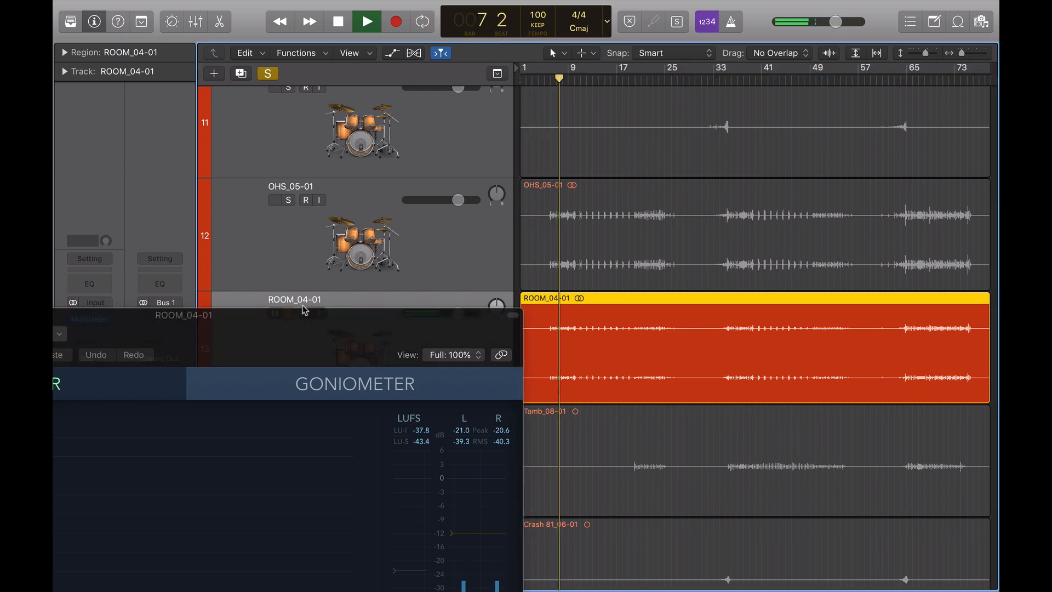
drag(307, 309, 599, 3)
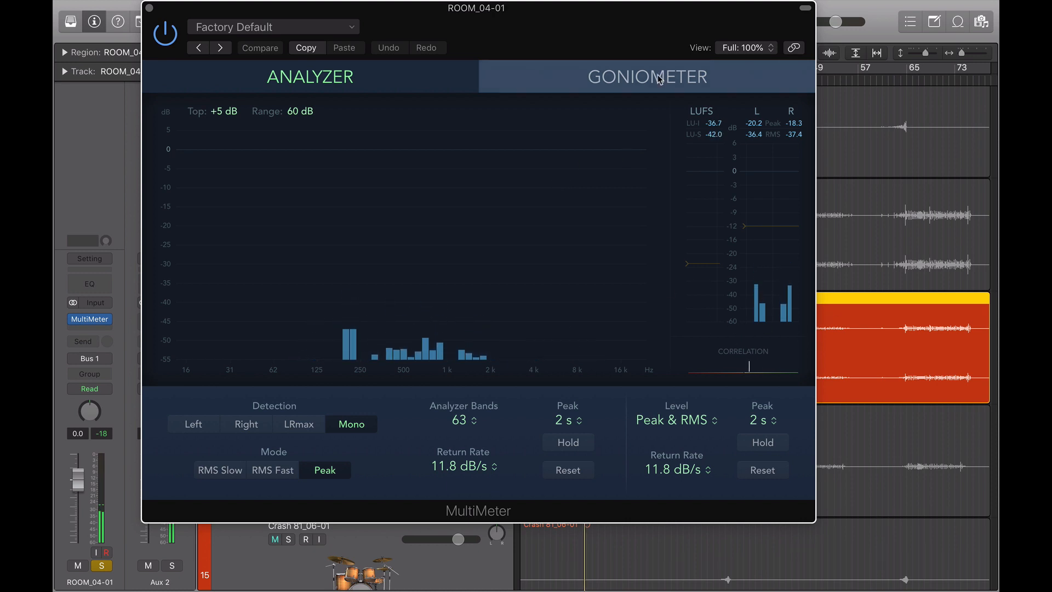
click(636, 77)
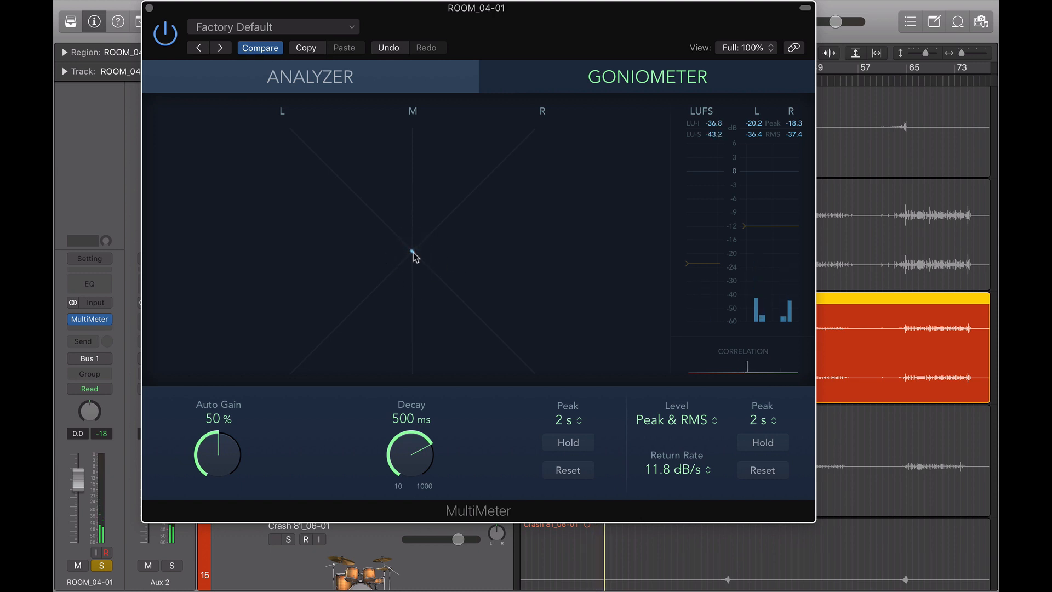
Toggle the MultiMeter's bypass off and back on, close its window and stop playback
click(165, 36)
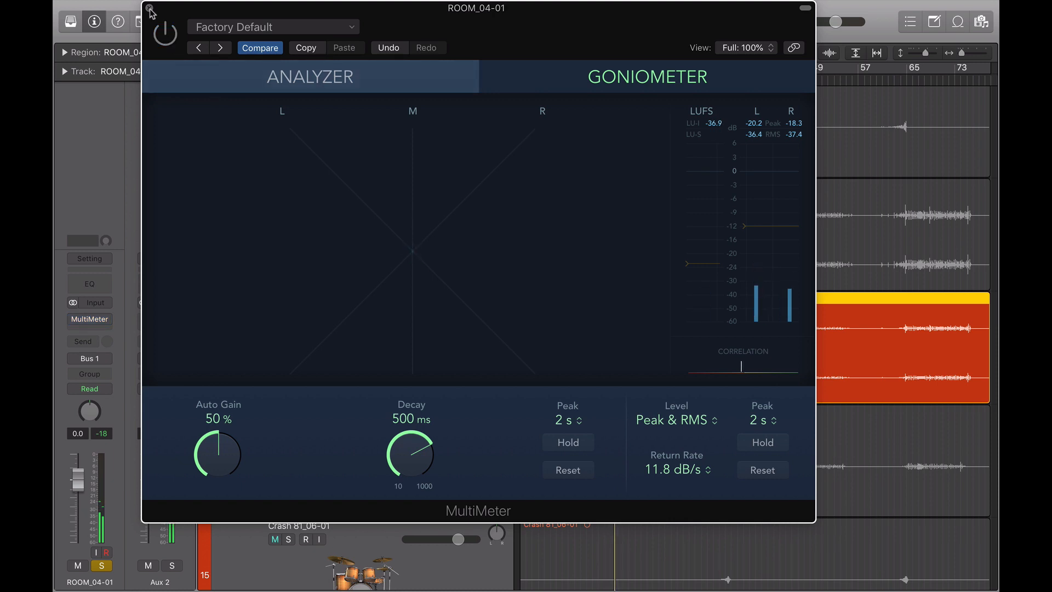
click(164, 34)
click(149, 8)
key(space)
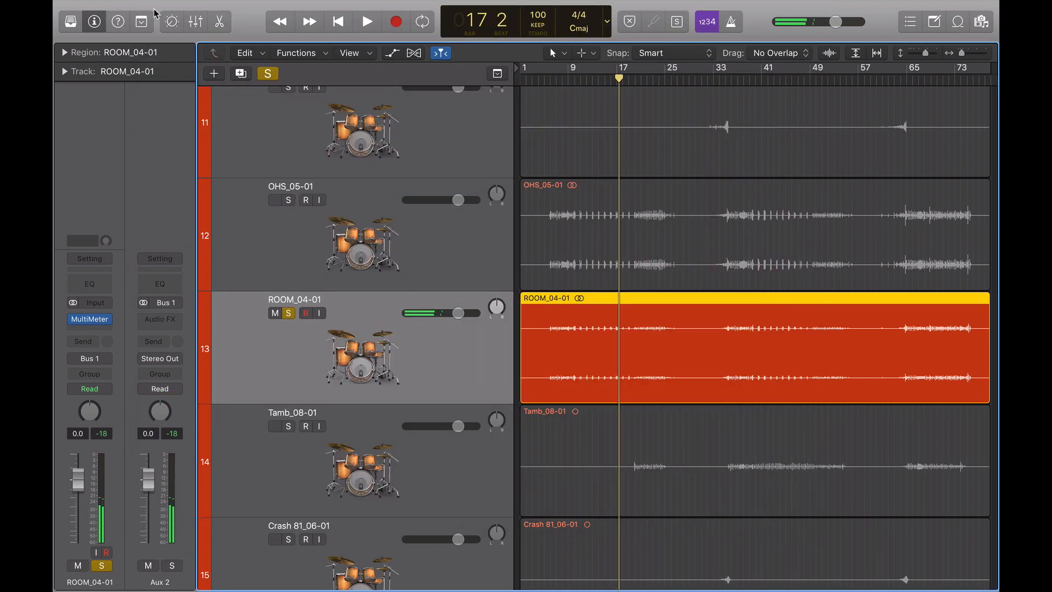
Unsolo the ROOM_04-01 track and solo and select the K Layer 1 track instead
click(288, 313)
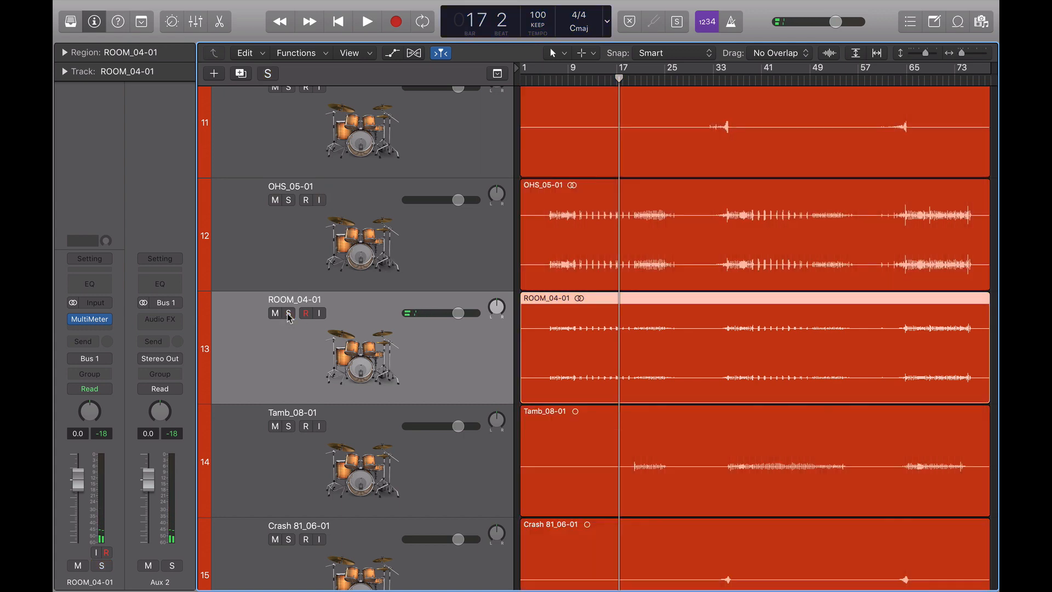
scroll(296, 247, up, 15)
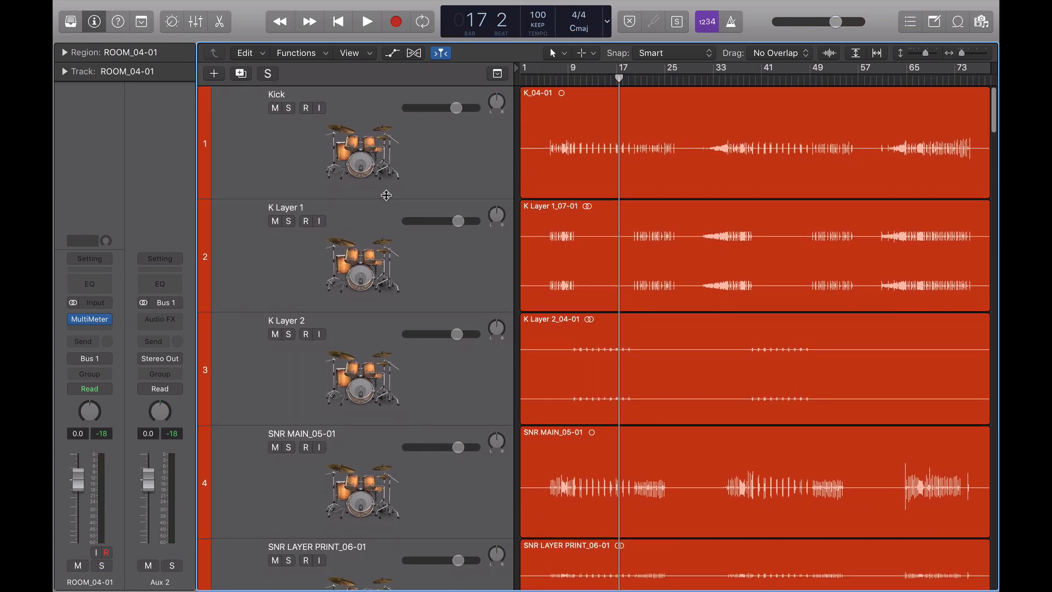
click(289, 221)
click(275, 282)
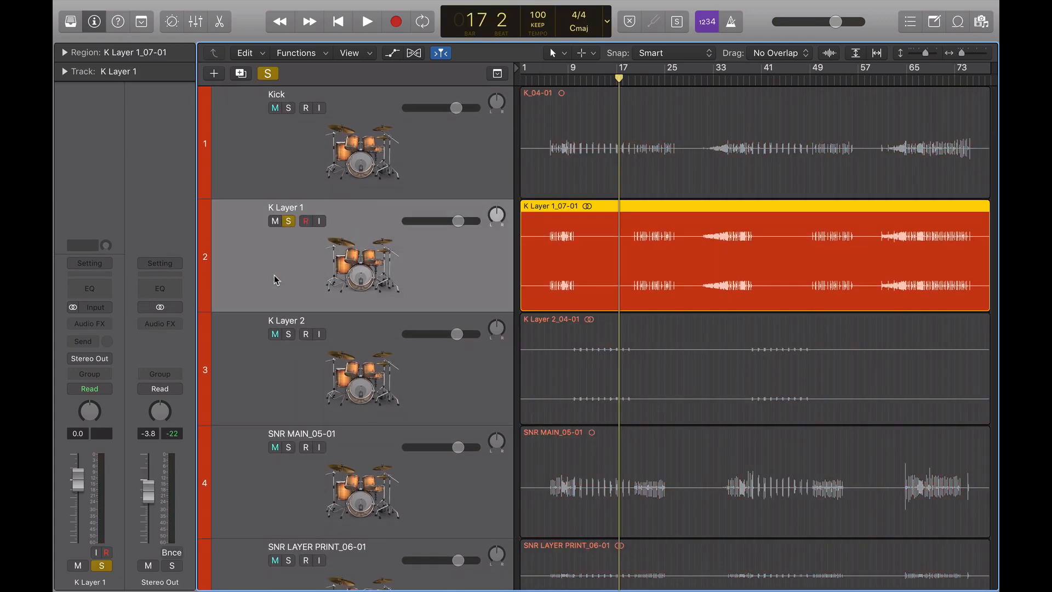
Insert a stereo MultiMeter plug-in on the K Layer 1 track's audio effect slot
click(89, 324)
mouse_move(107, 352)
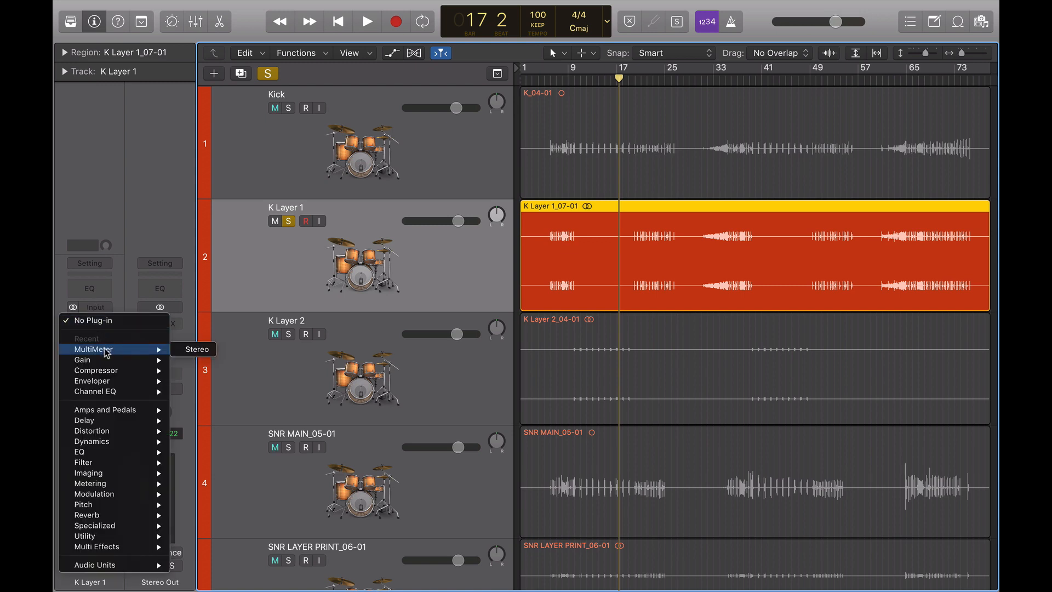
click(179, 353)
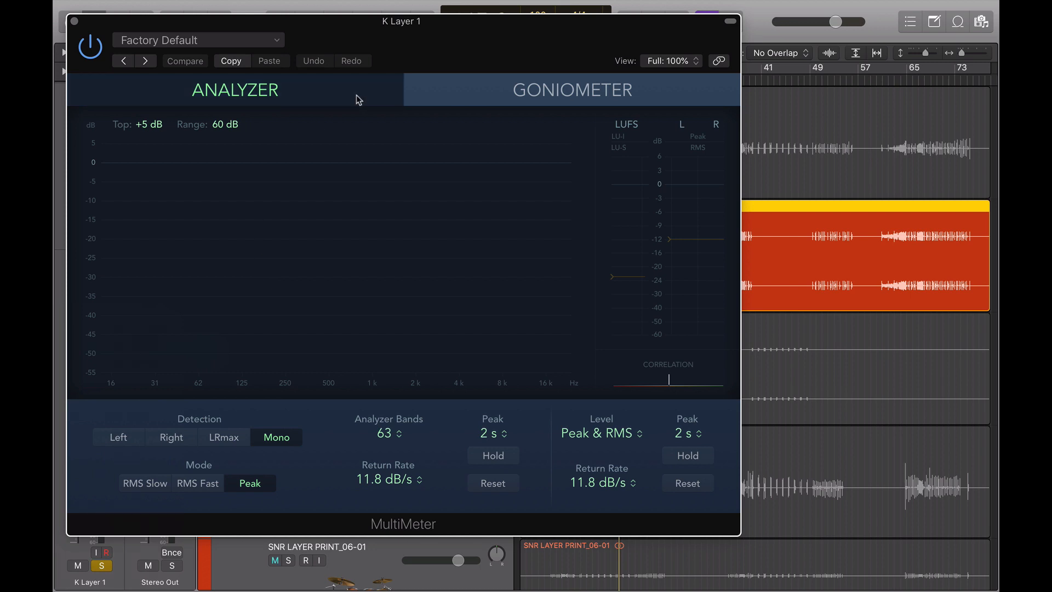
Start playback of the soloed K Layer 1 track from about bar 5 with the MultiMeter window open
drag(466, 21, 505, 56)
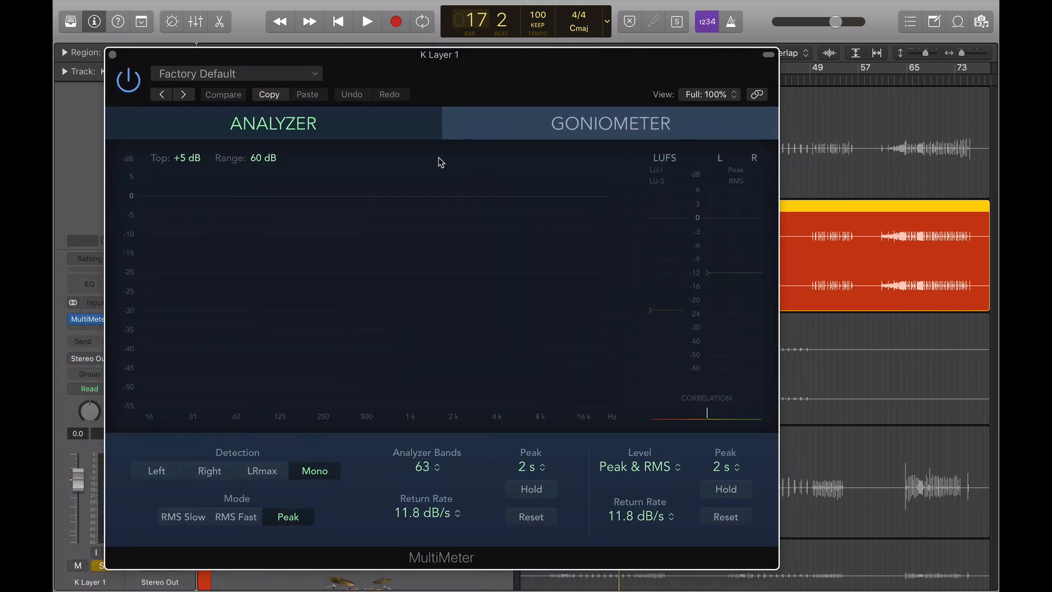
drag(527, 56, 463, 309)
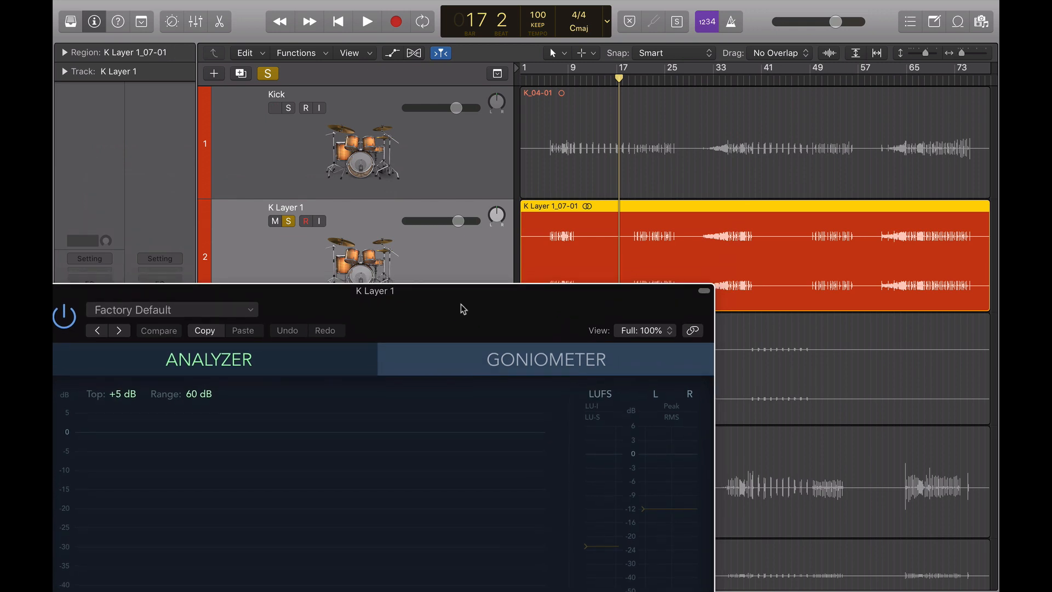
click(546, 82)
key(space)
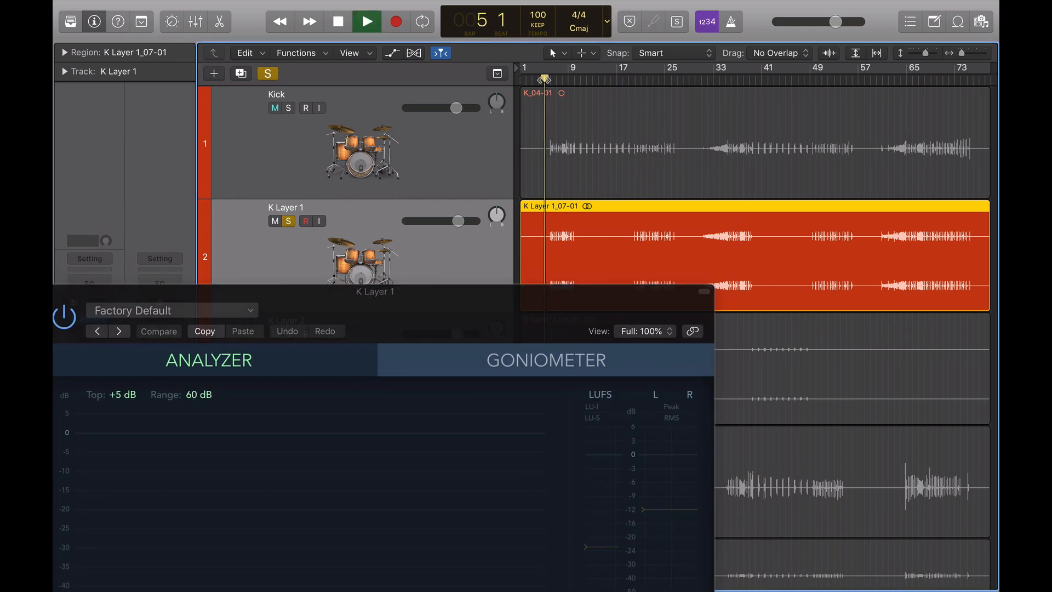
drag(560, 311, 574, 74)
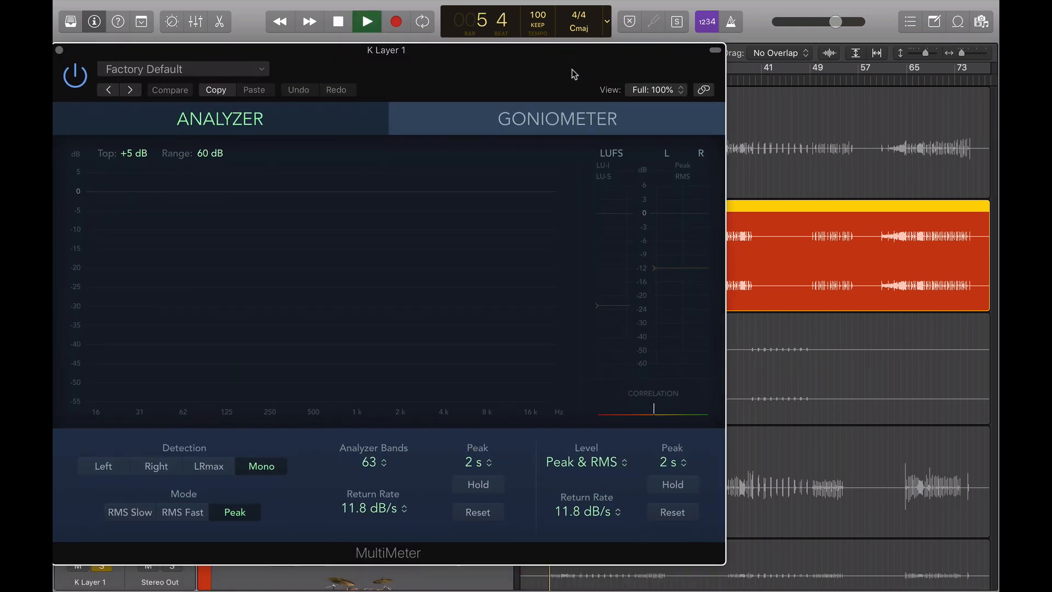
Switch the K Layer 1 MultiMeter to its Goniometer view and close the plug-in window
click(570, 123)
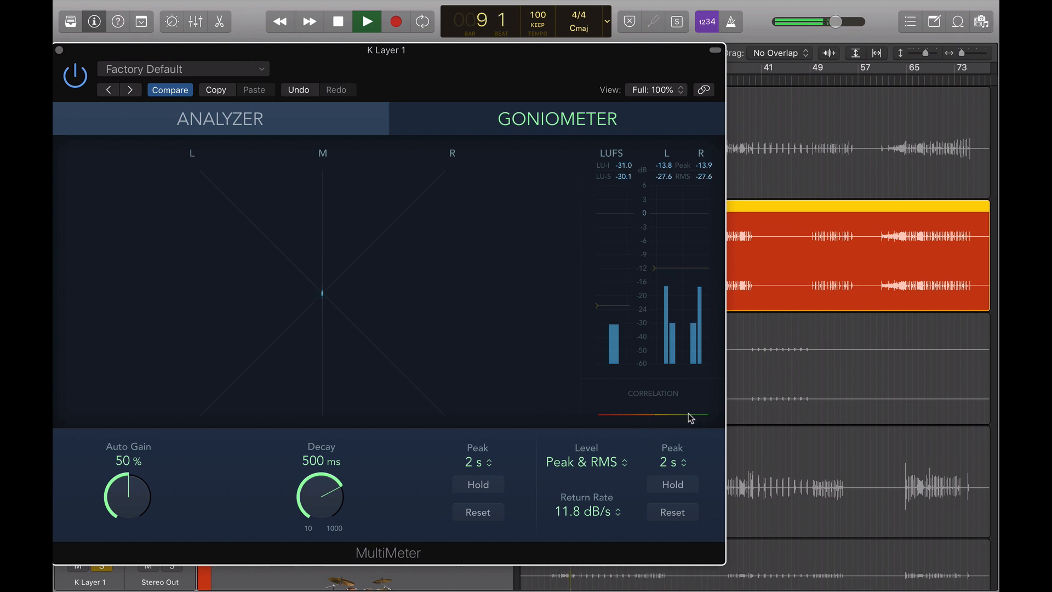
drag(419, 54, 538, 47)
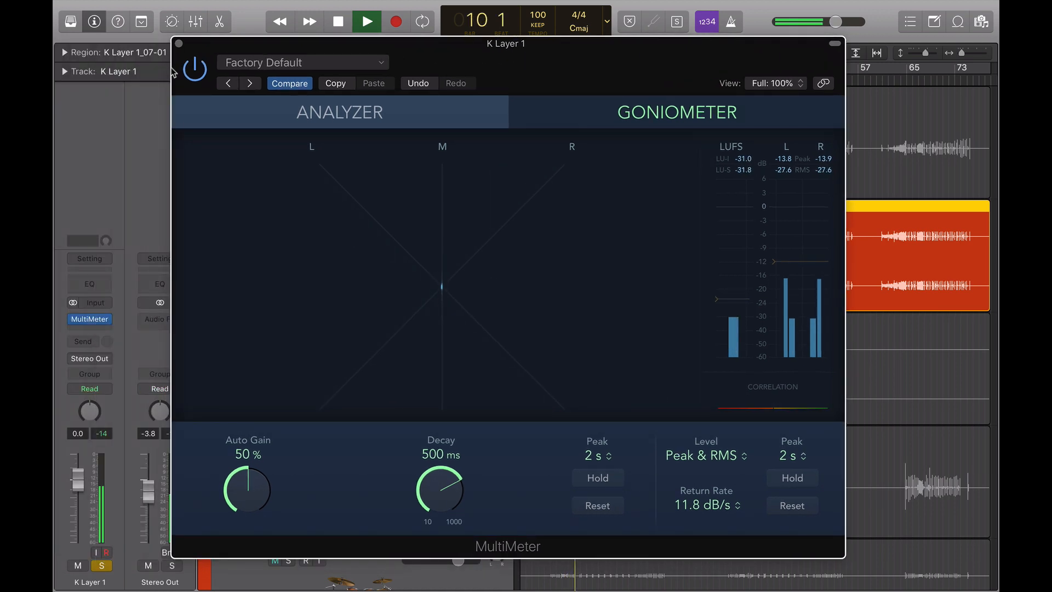
click(178, 43)
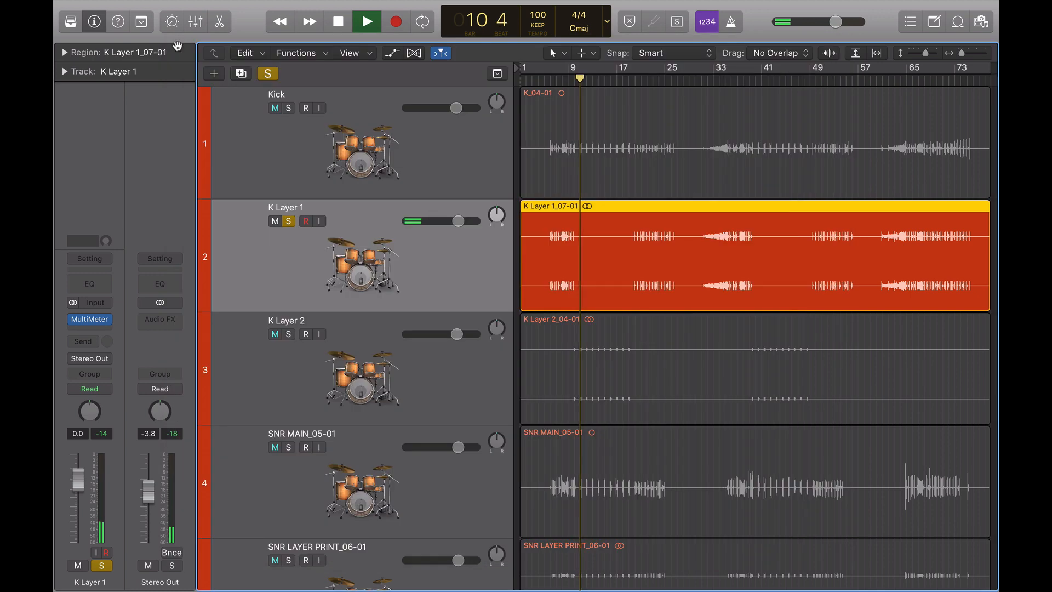
Stop playback and unsolo the K Layer 1 track
key(space)
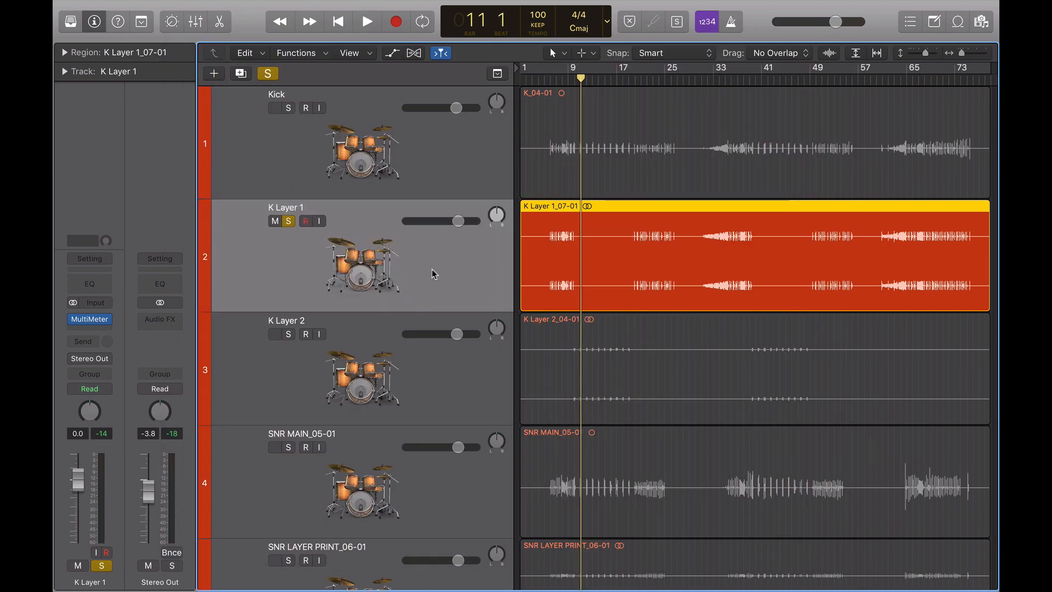
click(289, 222)
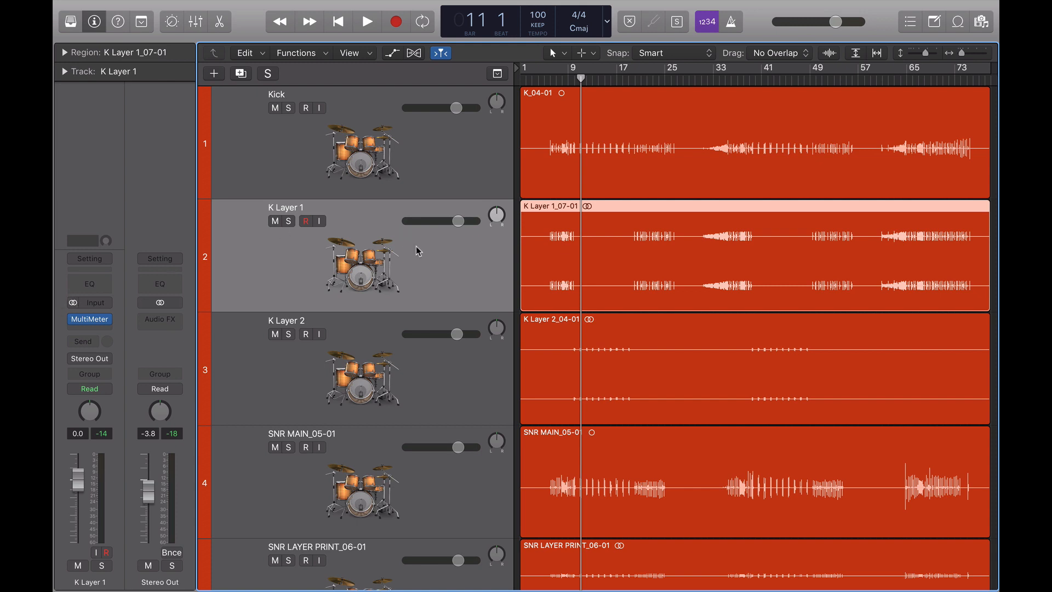
Solo the K Layer 1 track and place the playhead near the project start
key(super+Left)
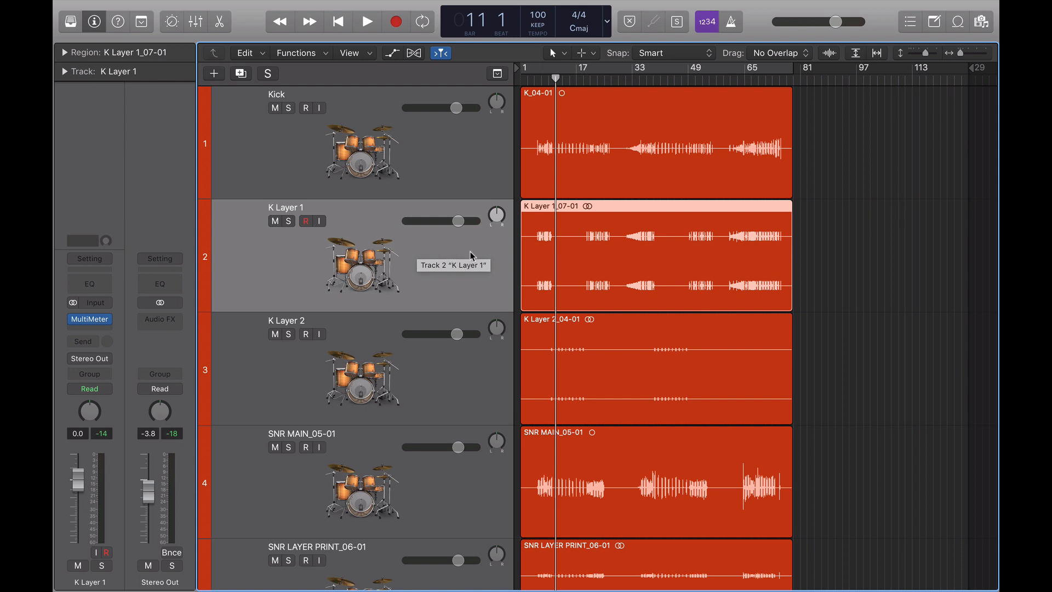
click(290, 222)
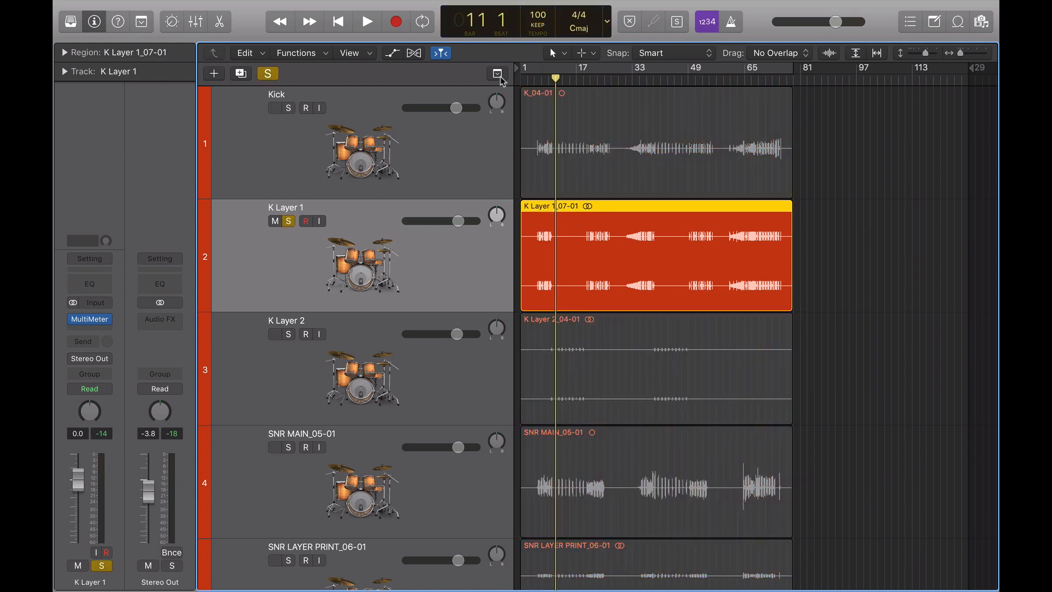
click(542, 80)
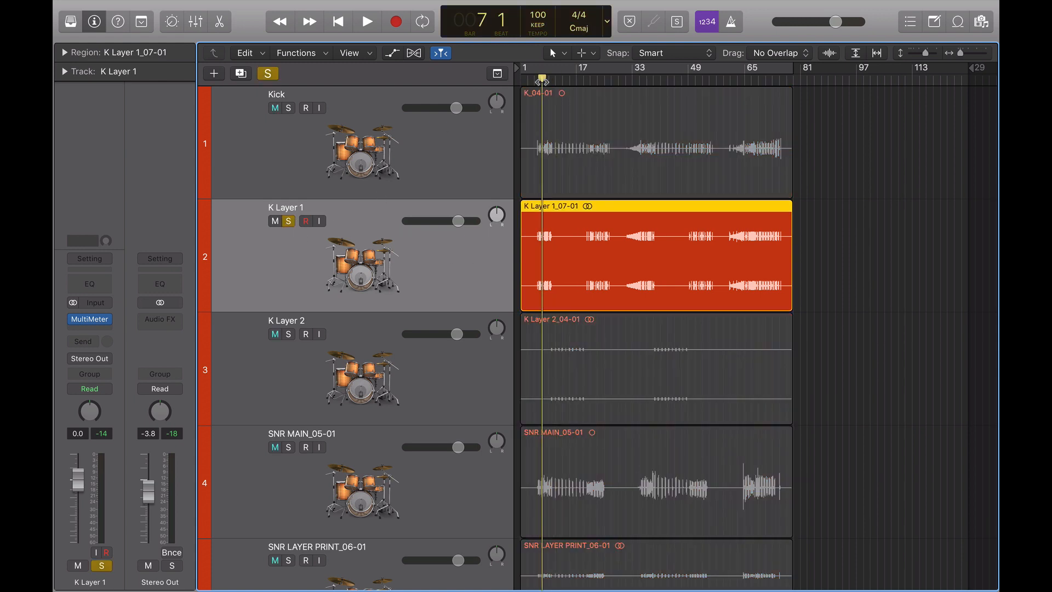
Switch the K Layer 1 channel's input to mono and route its output to mono Output 1
click(70, 304)
click(103, 364)
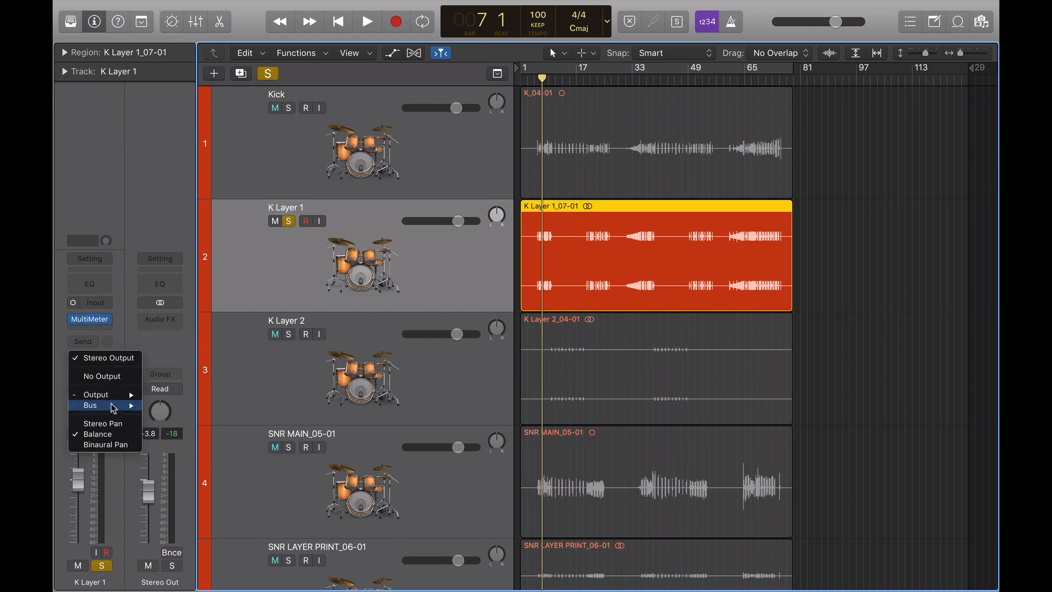
mouse_move(120, 396)
mouse_move(180, 449)
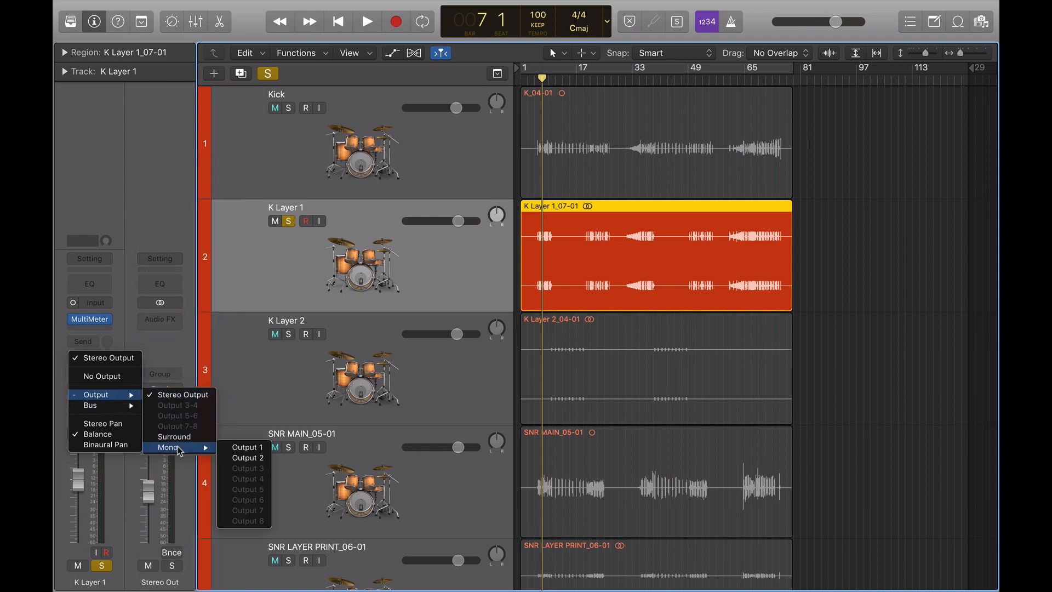
click(236, 447)
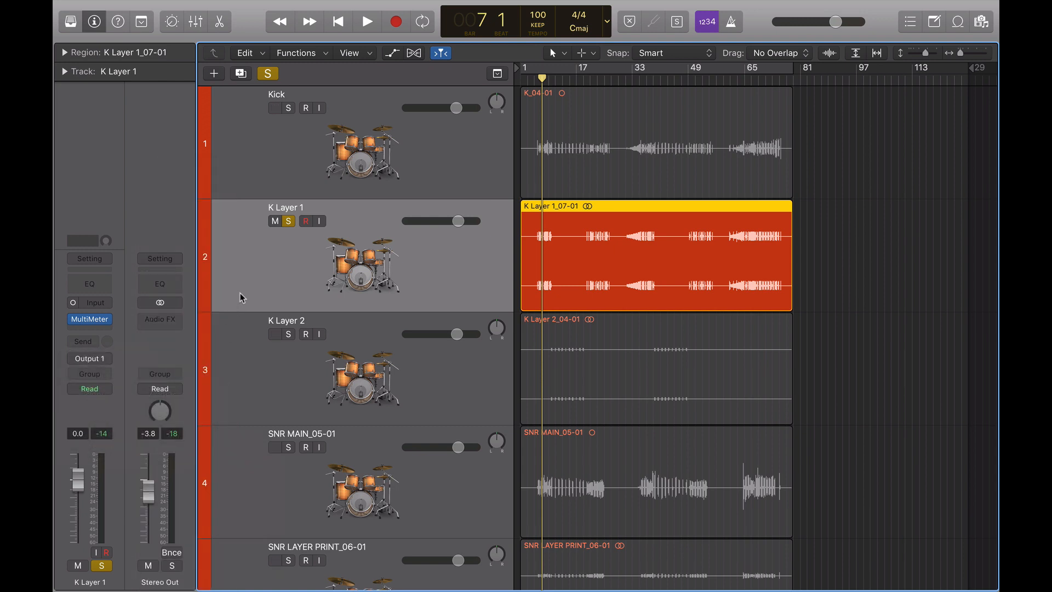
Cycle the whole song and bounce the K Layer 1 track in place, replacing the original track
click(523, 67)
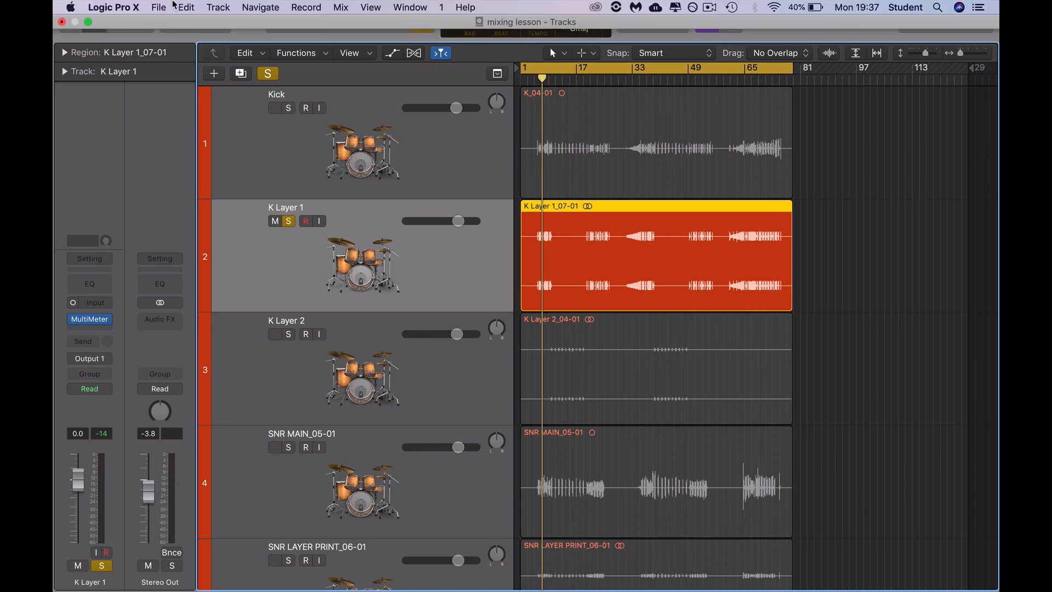
click(160, 7)
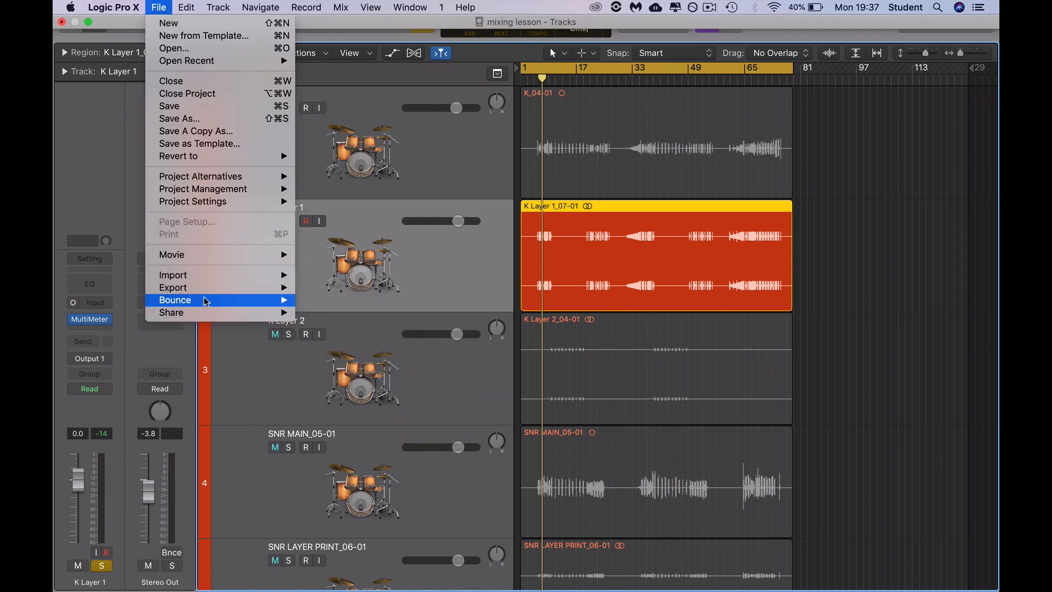
mouse_move(218, 301)
click(320, 313)
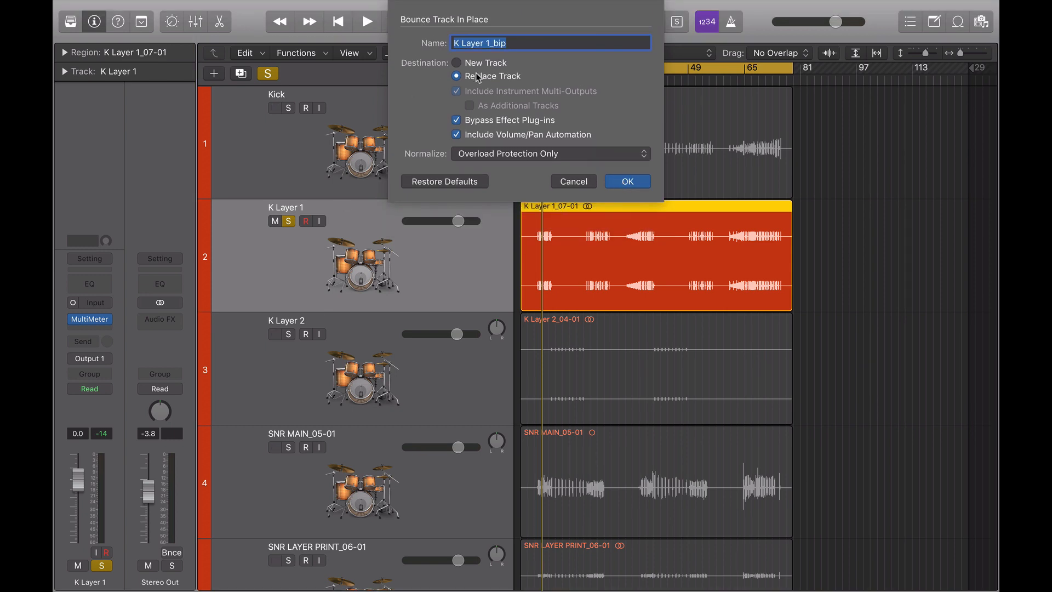
click(621, 184)
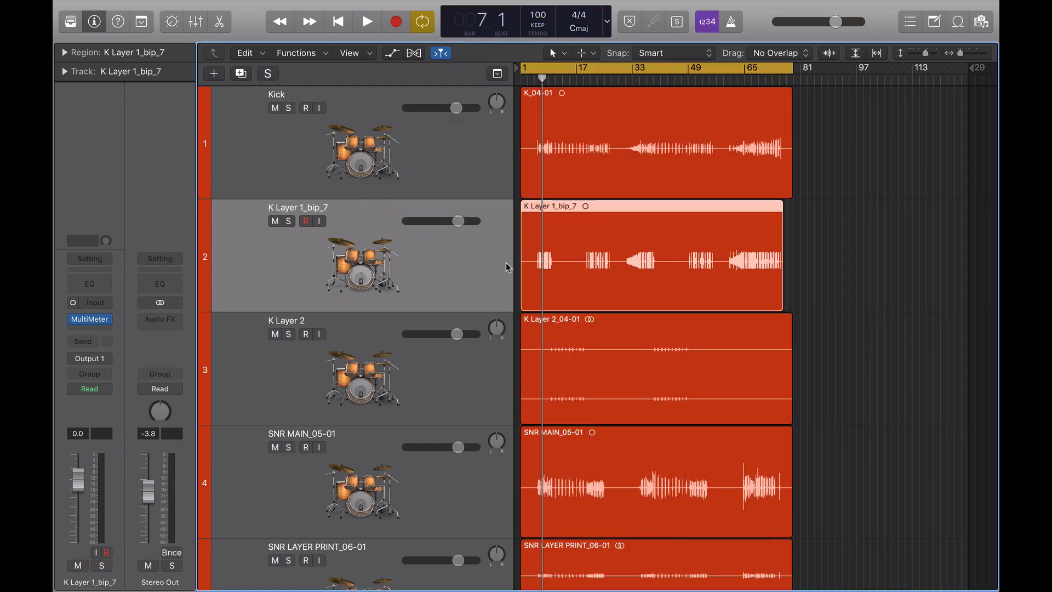
Play the bounced K Layer 1_bip_7 track from the start, solo it, and stop playback
key(Return)
key(space)
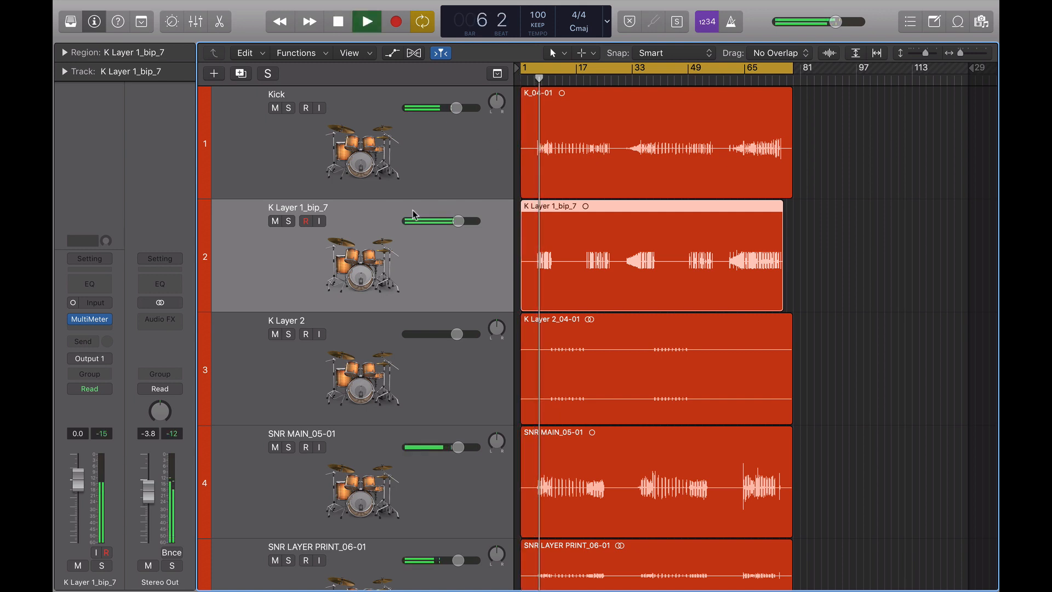
click(289, 222)
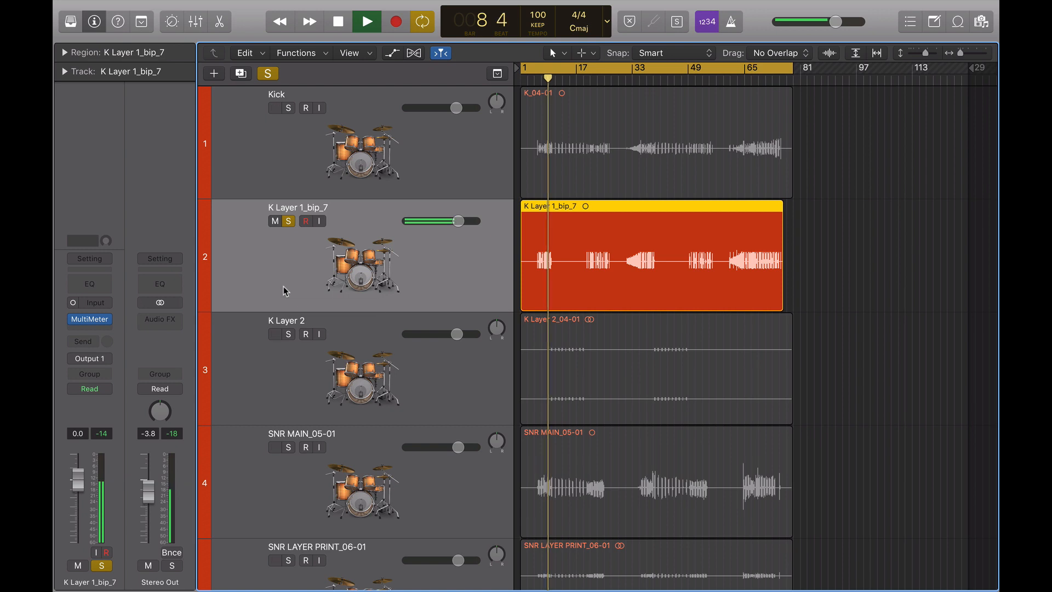
key(space)
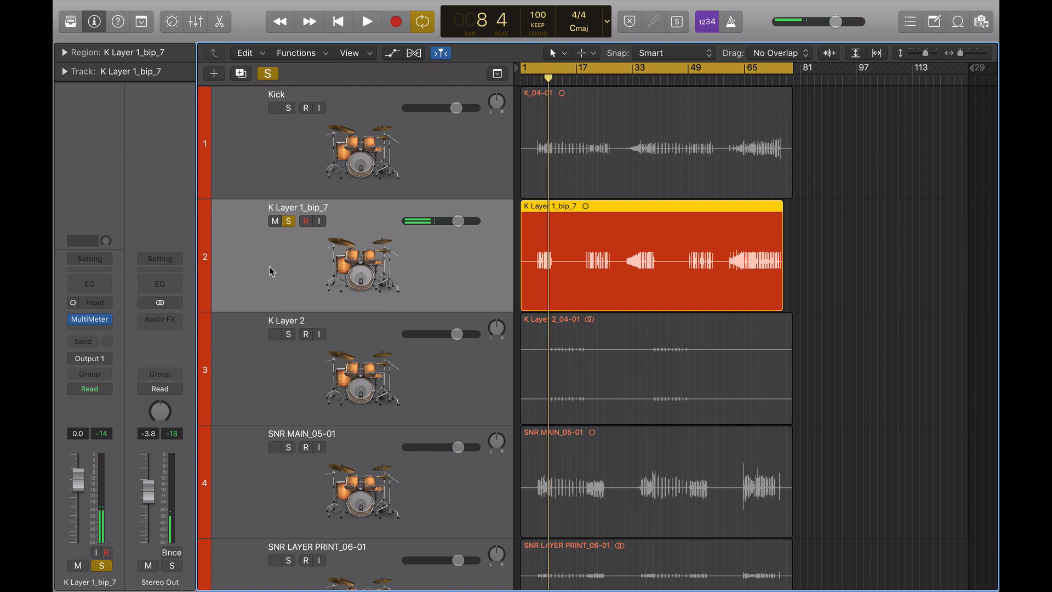